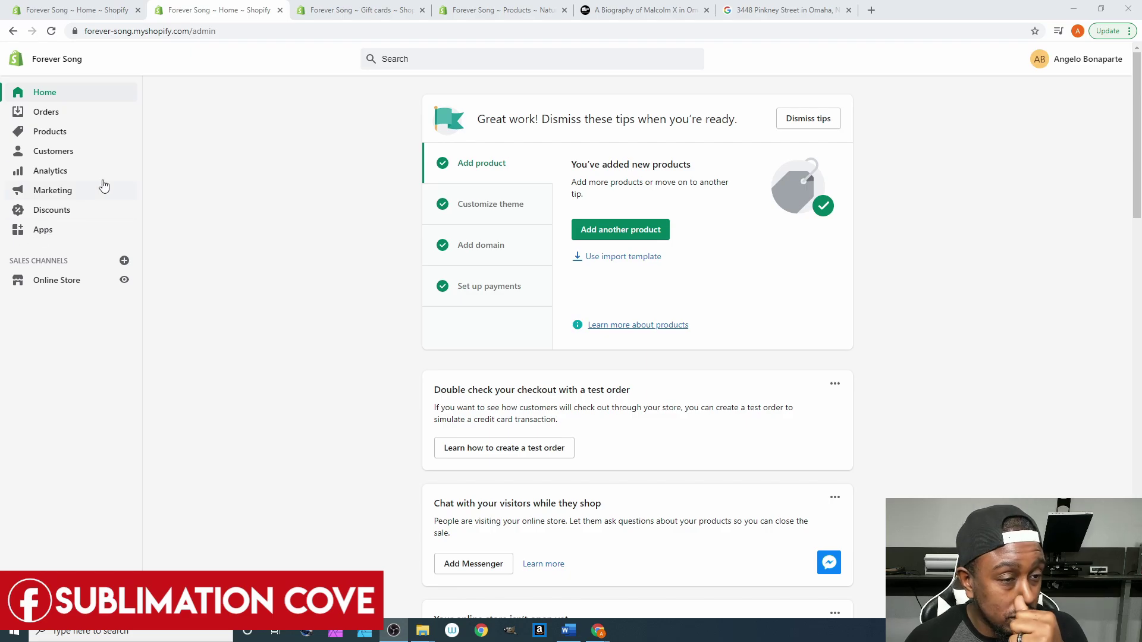
- Open the only customer's record from the customer list and review the contact details and default address
left_click(45, 152)
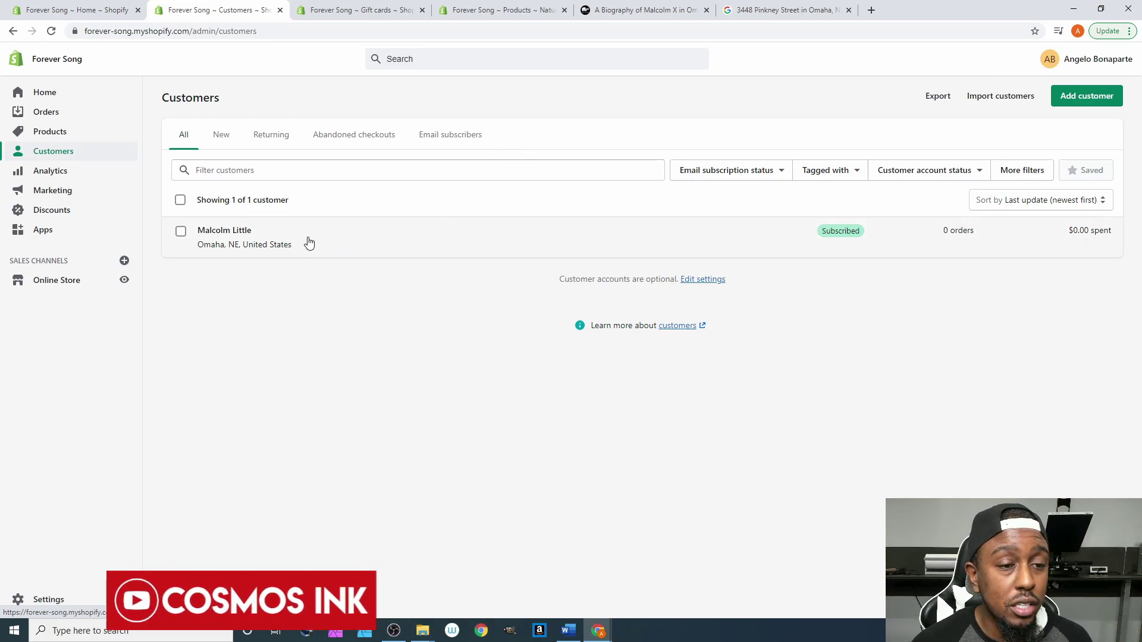
left_click(227, 235)
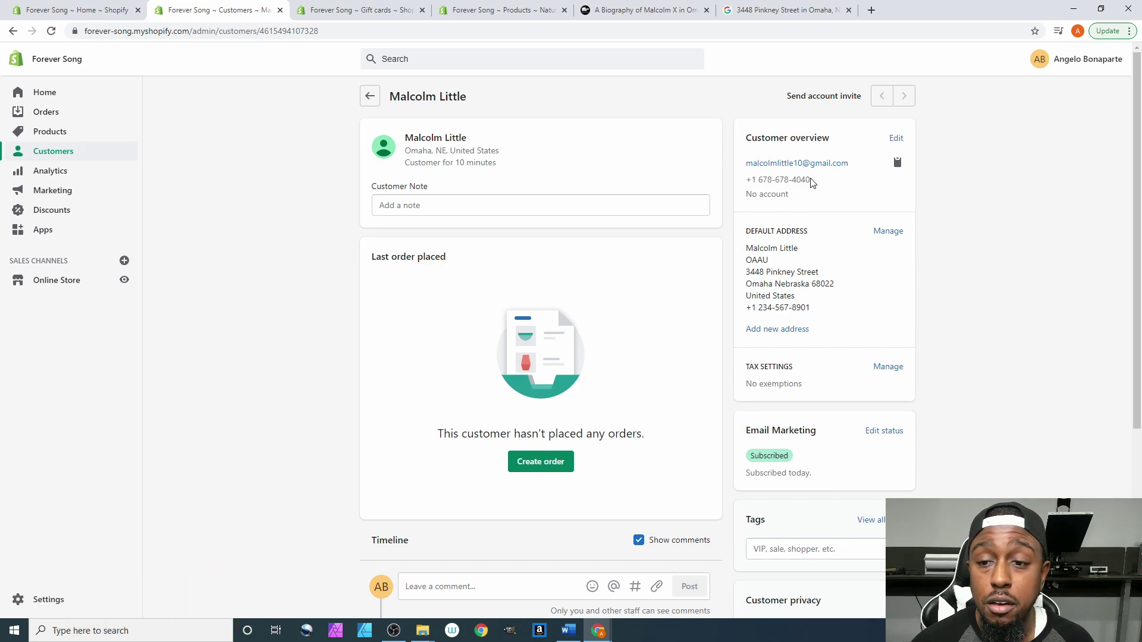
scroll(811, 182, "down", 2)
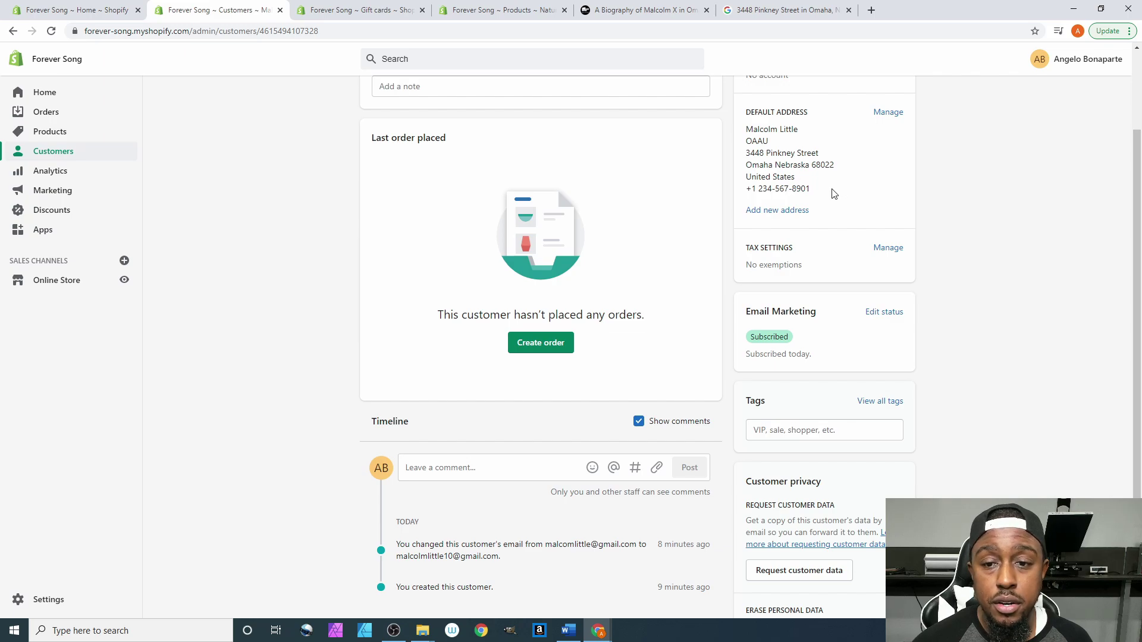
scroll(833, 193, "down", 1)
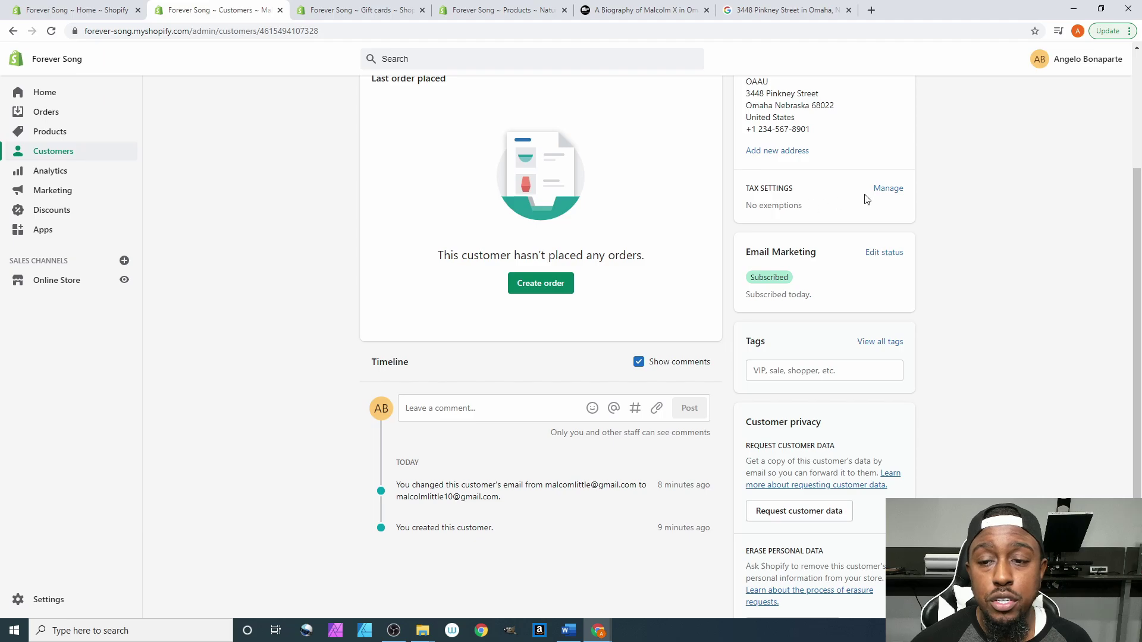
- Turn off tax collection for this customer in the tax settings and save
left_click(902, 189)
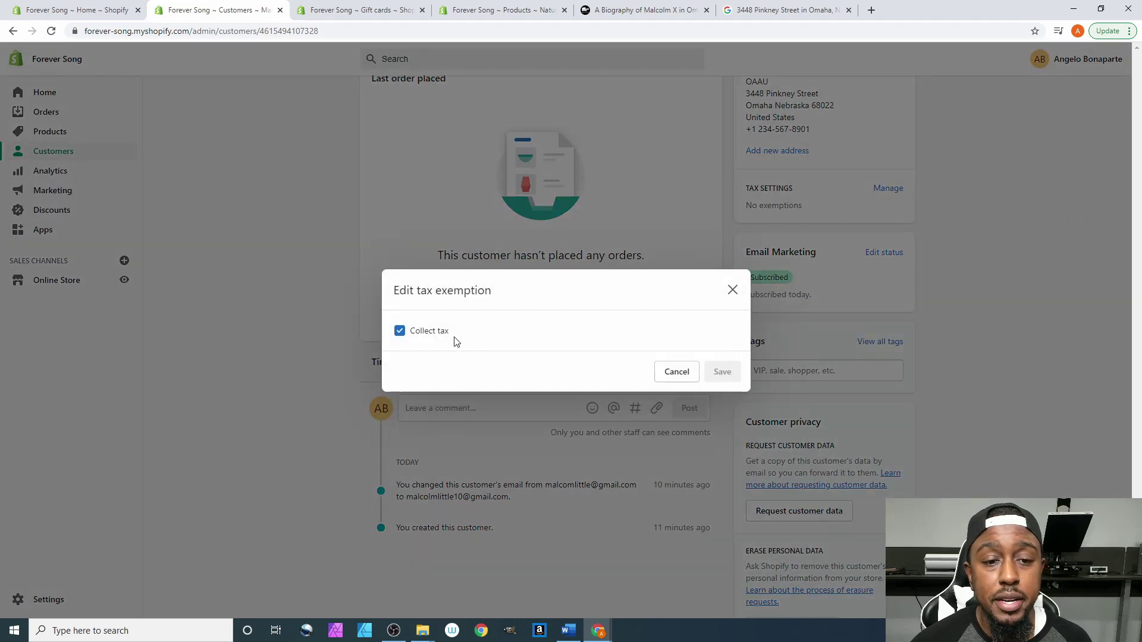
left_click(416, 333)
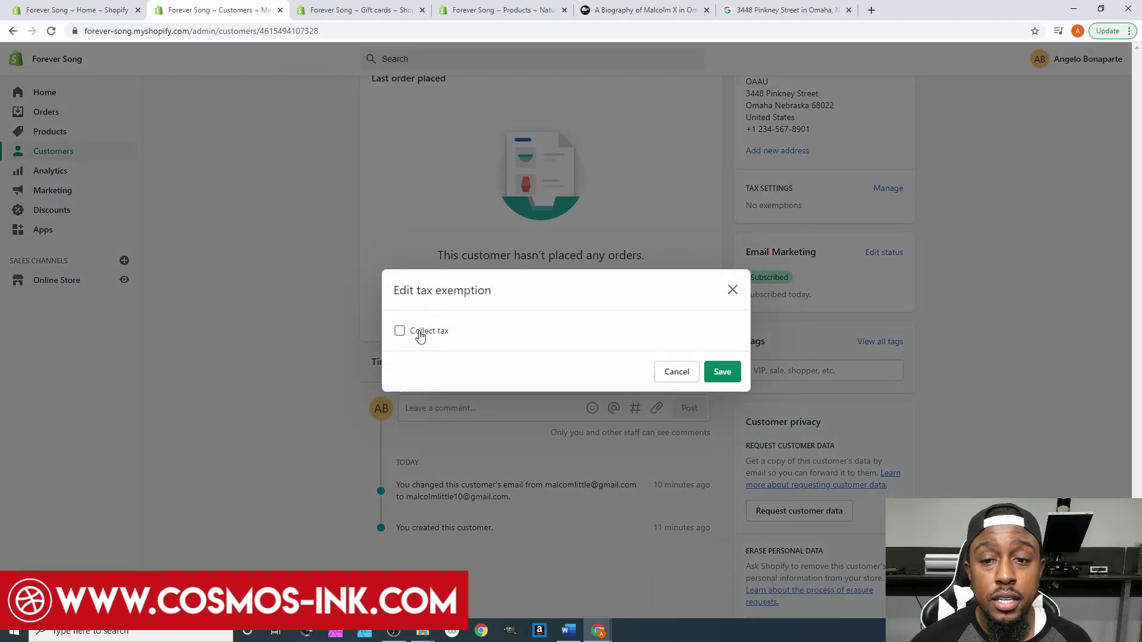
left_click(729, 374)
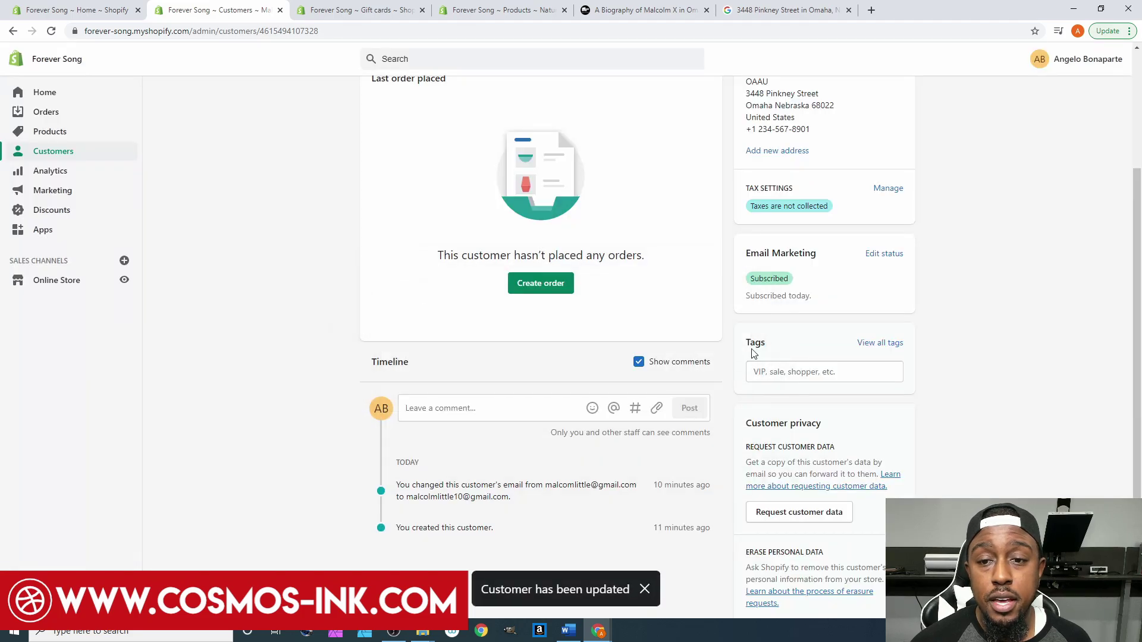
- Turn tax collection back on for this customer and save the tax settings
left_click(877, 190)
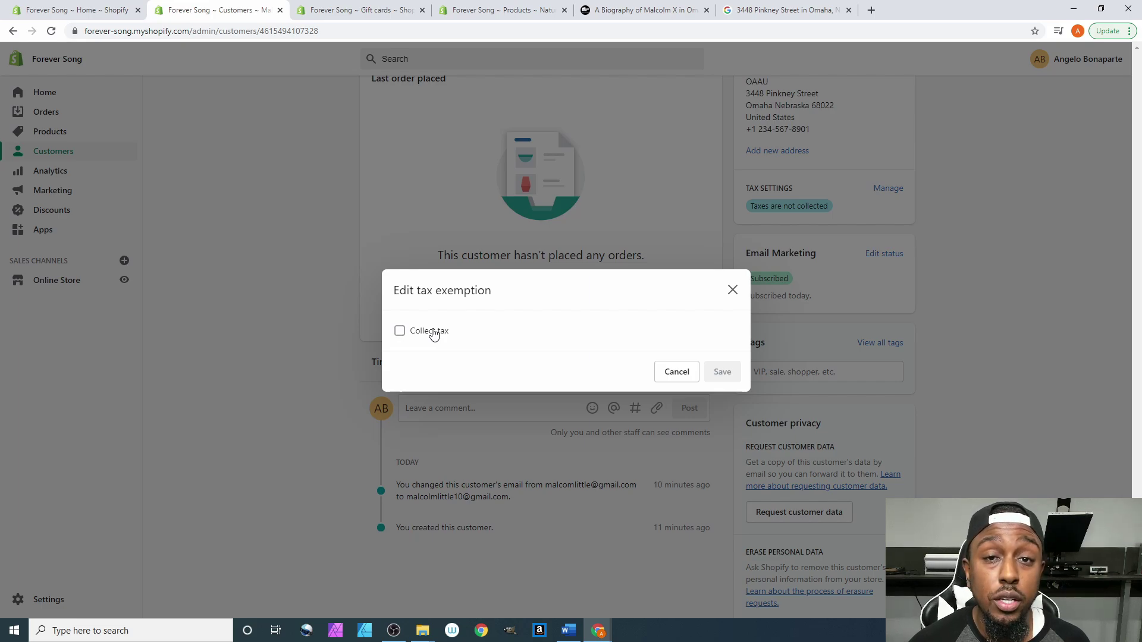
left_click(434, 335)
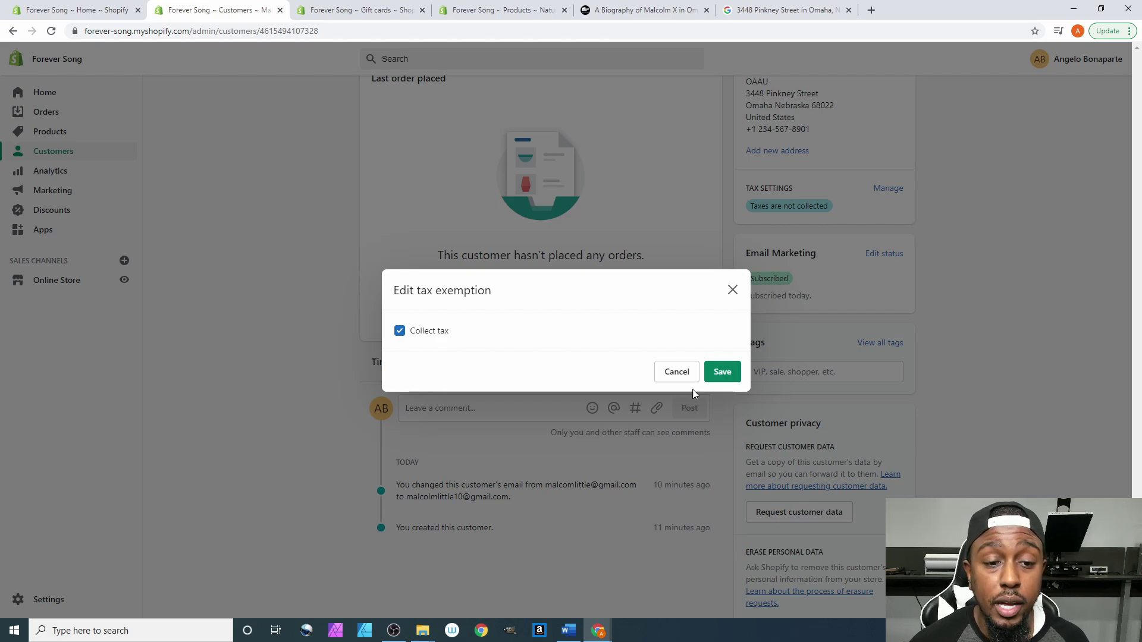
left_click(721, 370)
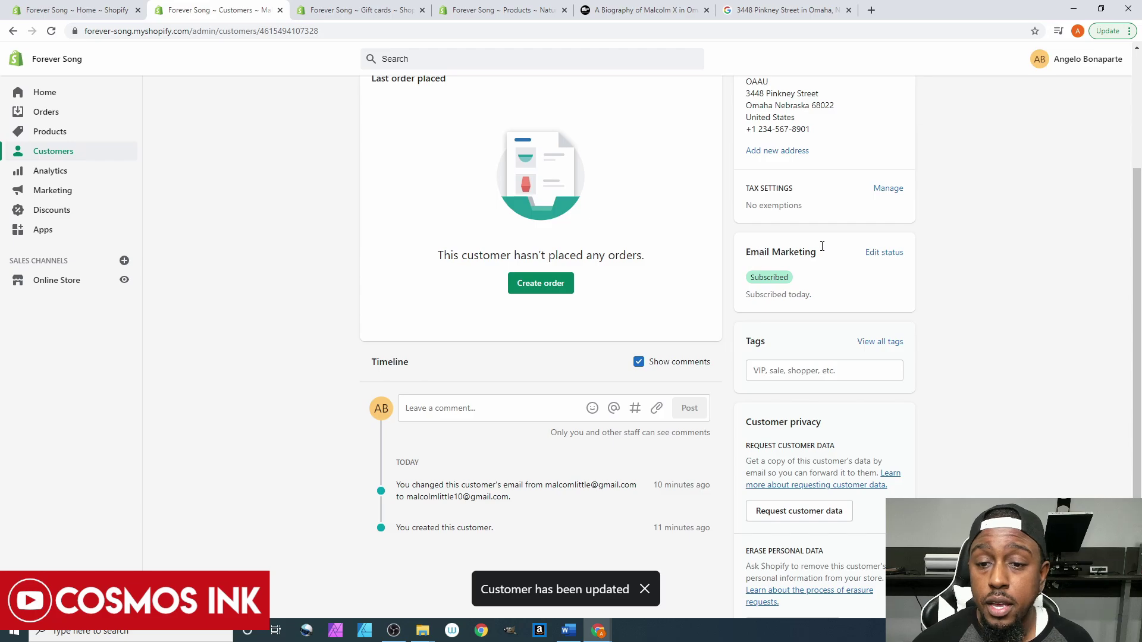
- Examine the customer's email marketing status and the record's tags, privacy, timeline and deletion options
left_click(886, 253)
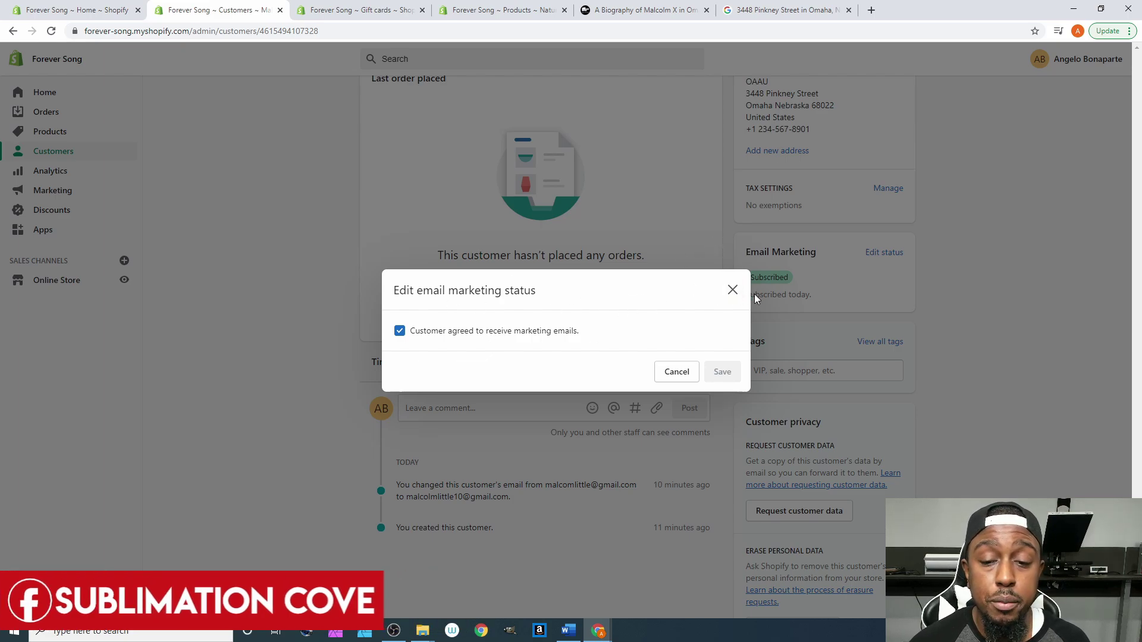
left_click(733, 290)
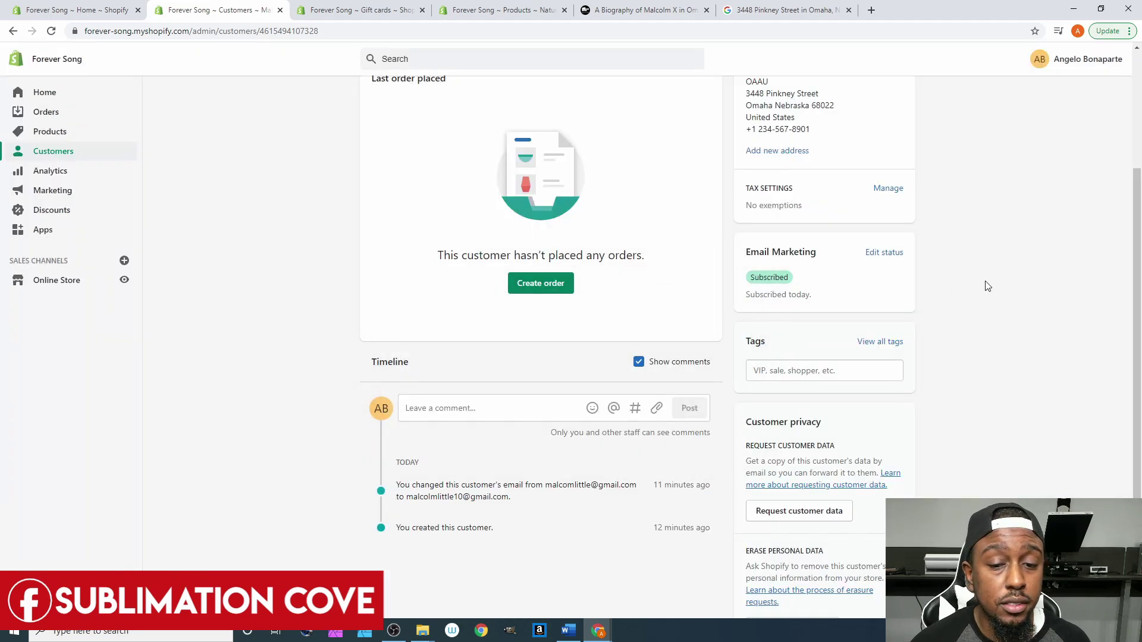
scroll(986, 286, "down", 2)
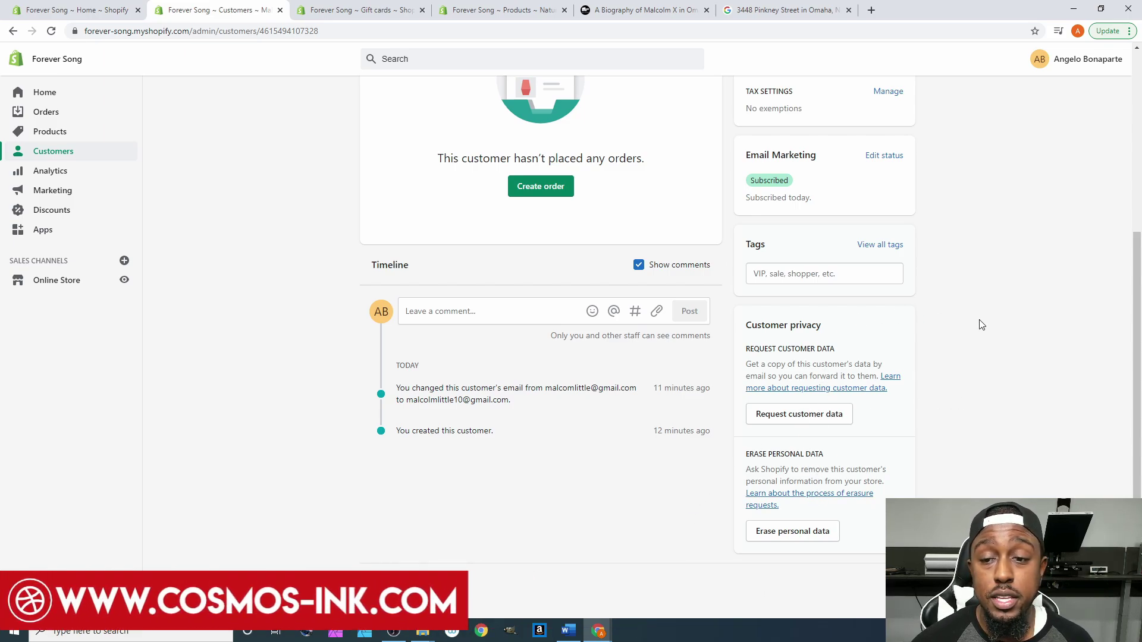
scroll(982, 323, "up", 4)
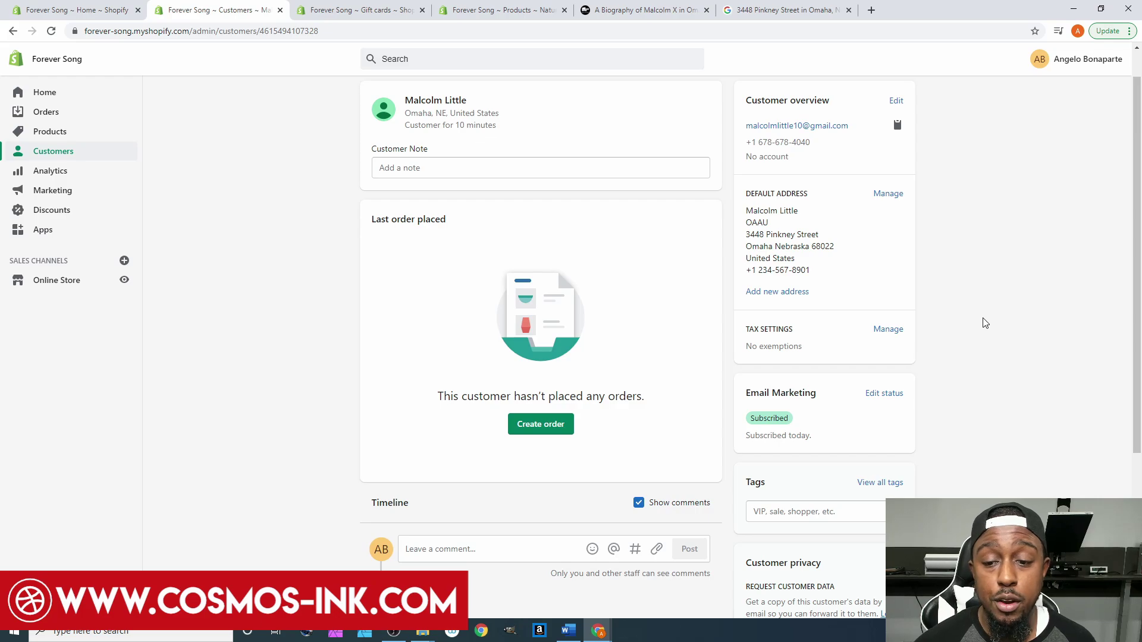
scroll(983, 323, "down", 2)
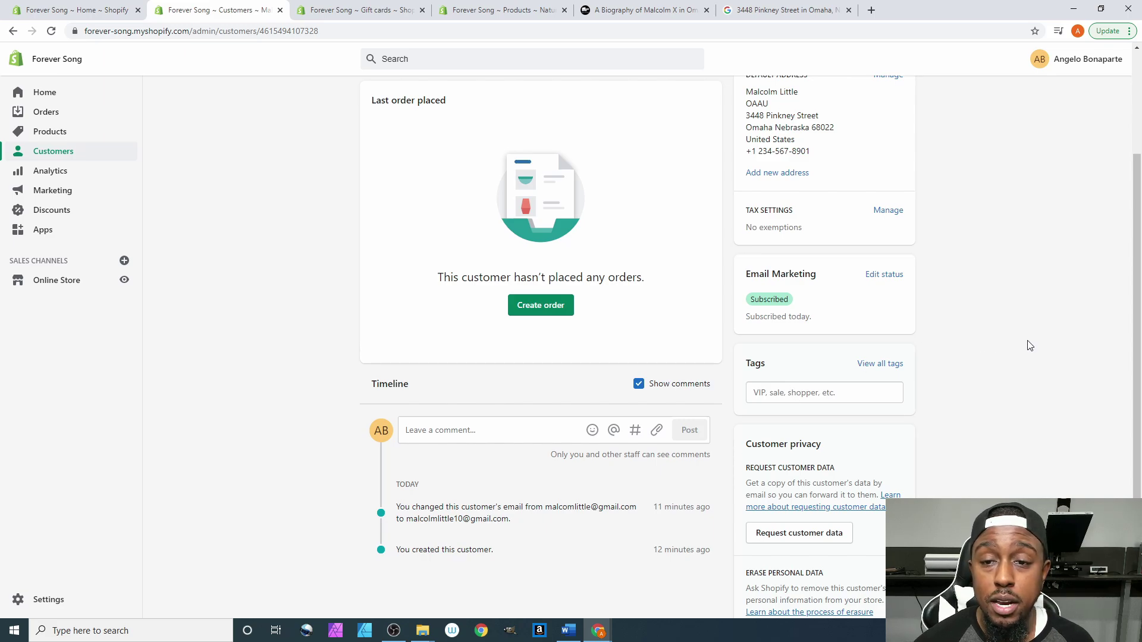
scroll(1031, 340, "up", 3)
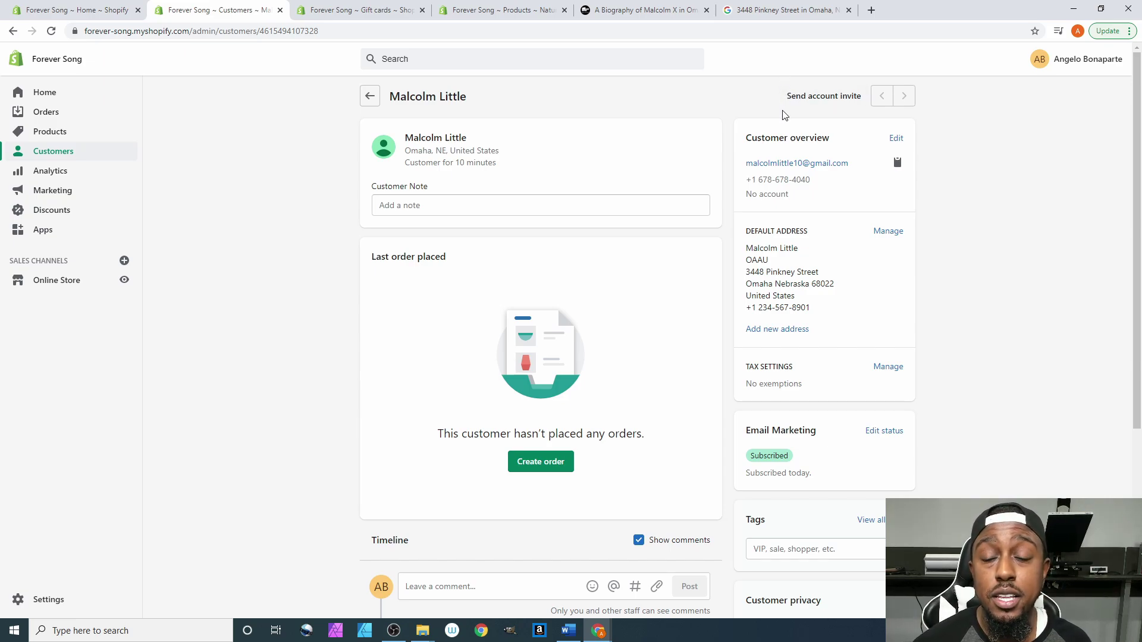
scroll(722, 215, "down", 5)
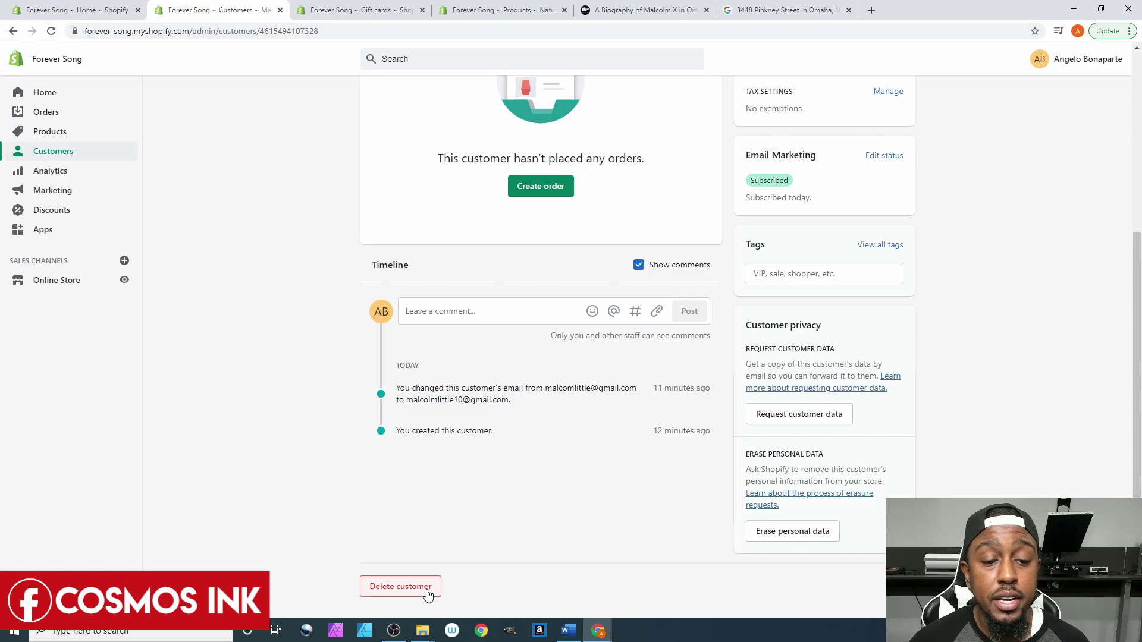
scroll(650, 369, "up", 5)
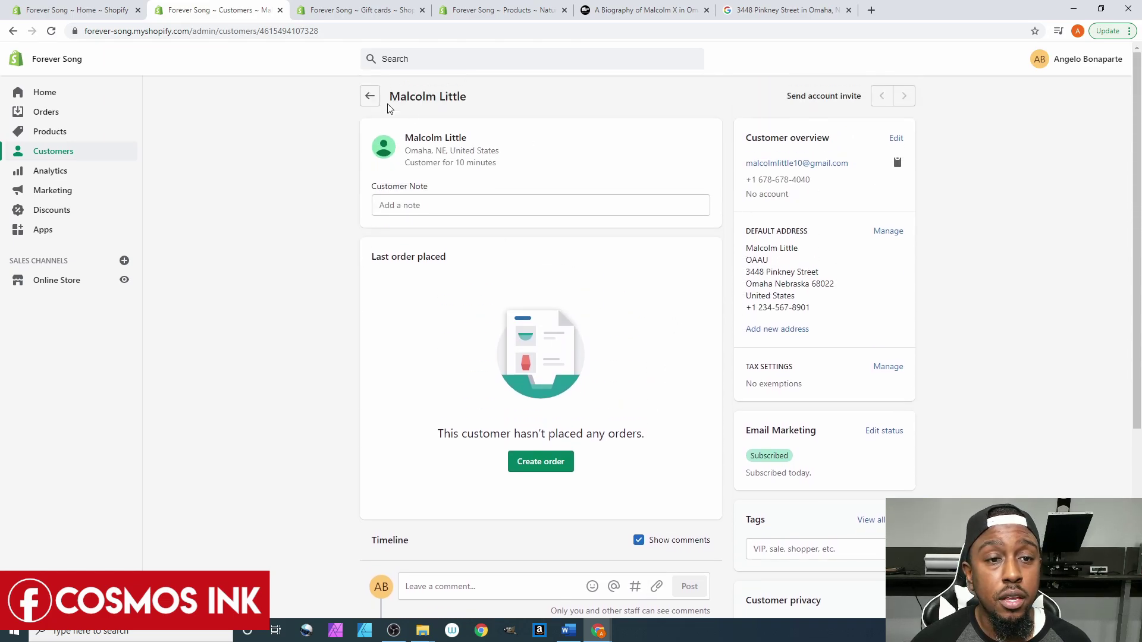
- Return to the customer list and view the New, Returning, Abandoned checkouts, Email subscribers and All groups in turn
left_click(370, 96)
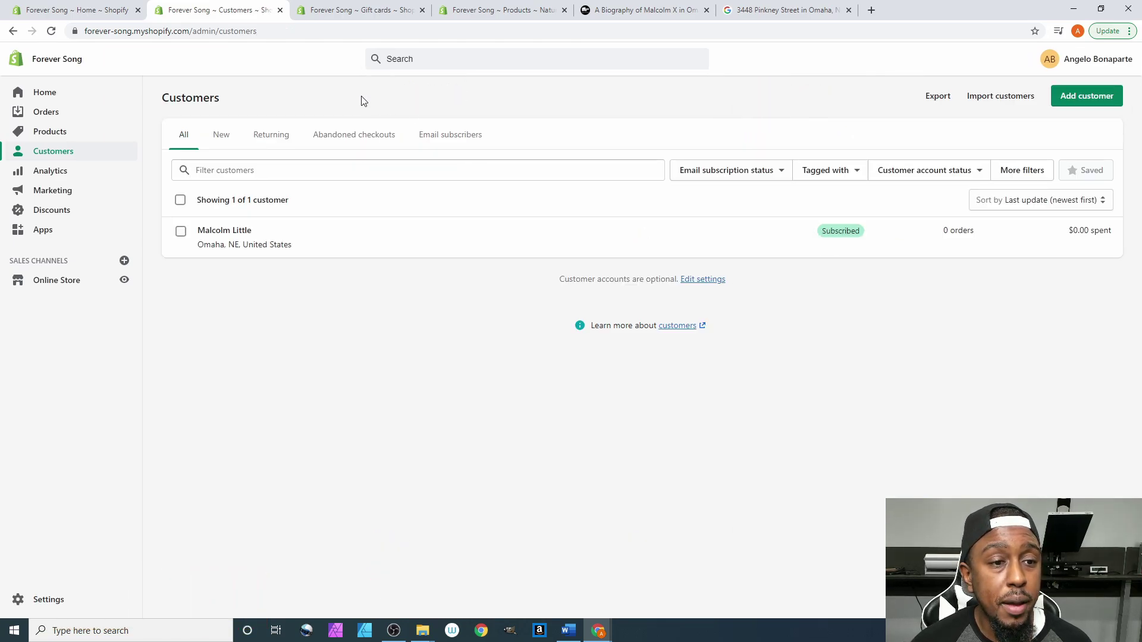
left_click(221, 143)
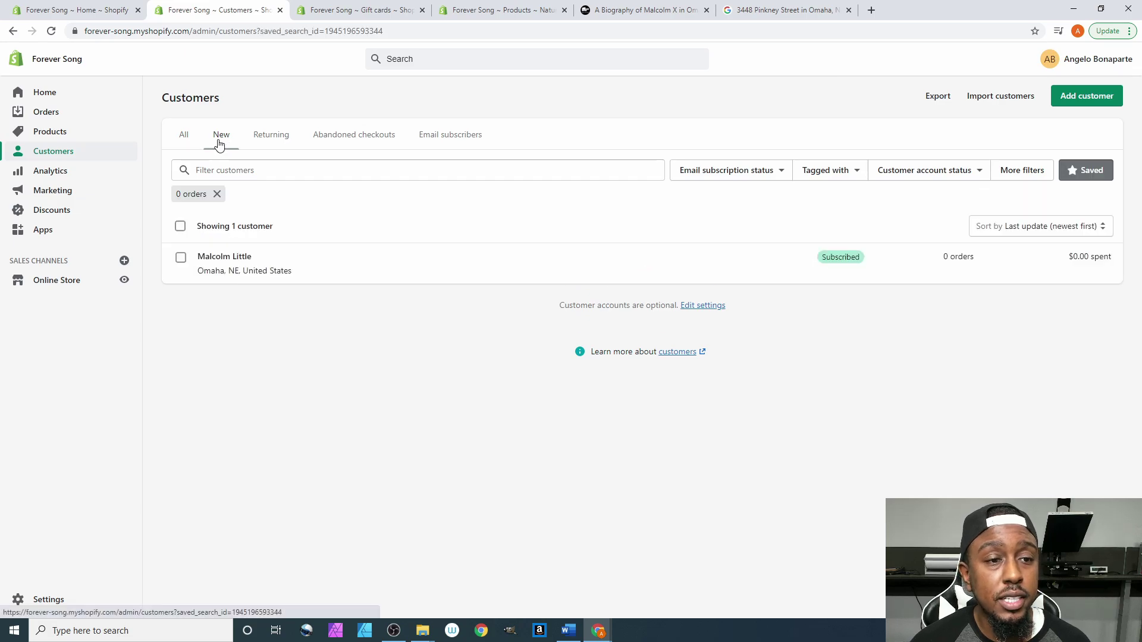
left_click(284, 133)
left_click(355, 134)
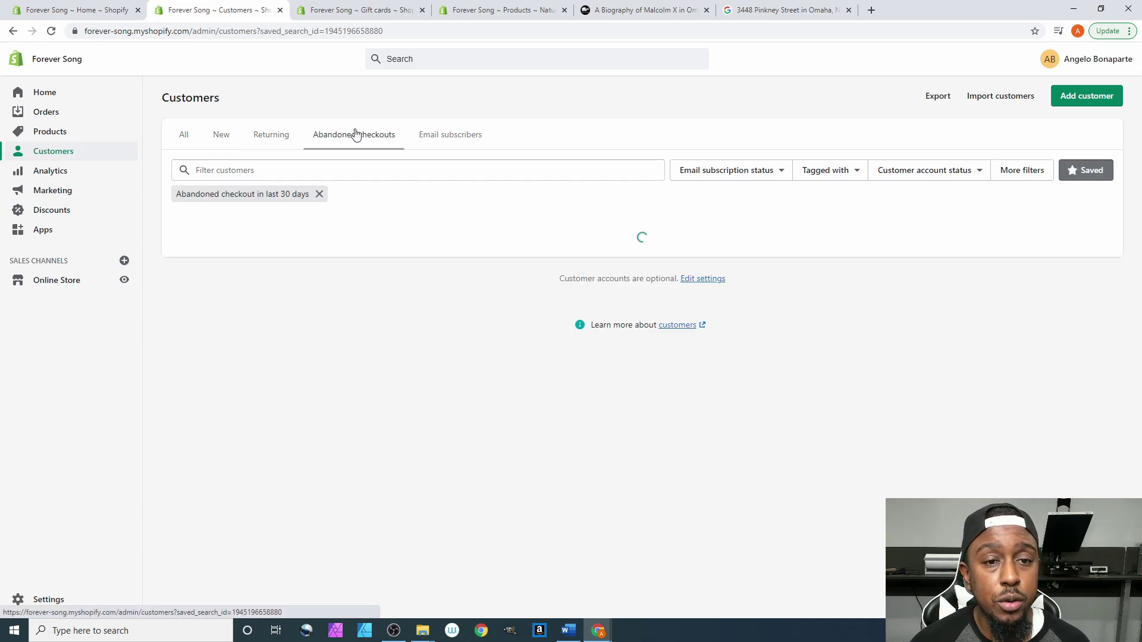
left_click(453, 138)
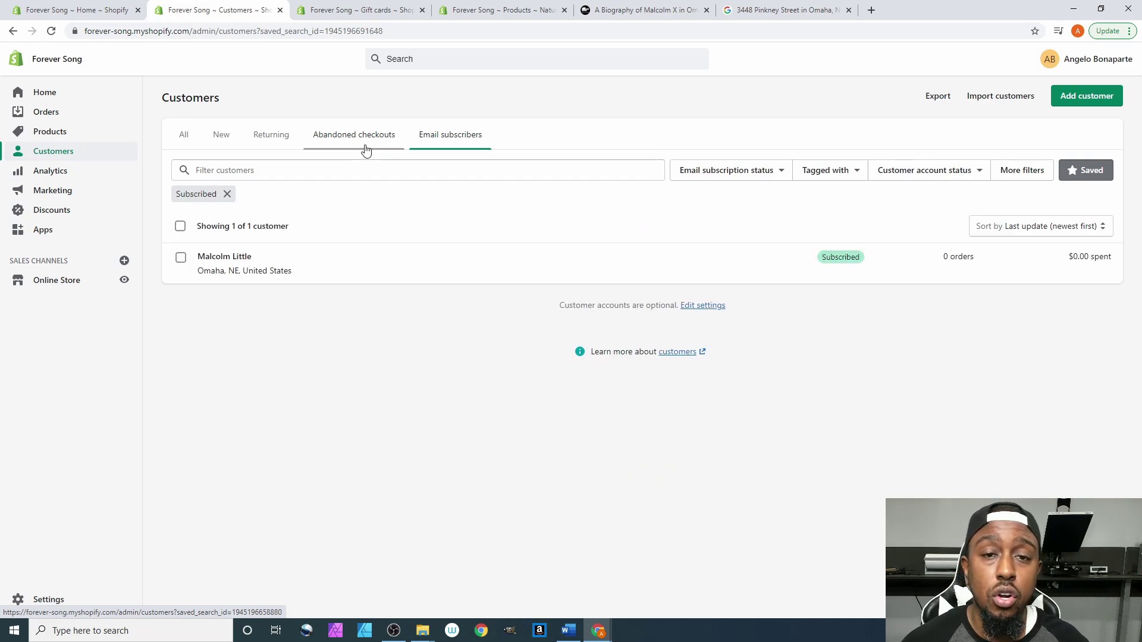
left_click(176, 138)
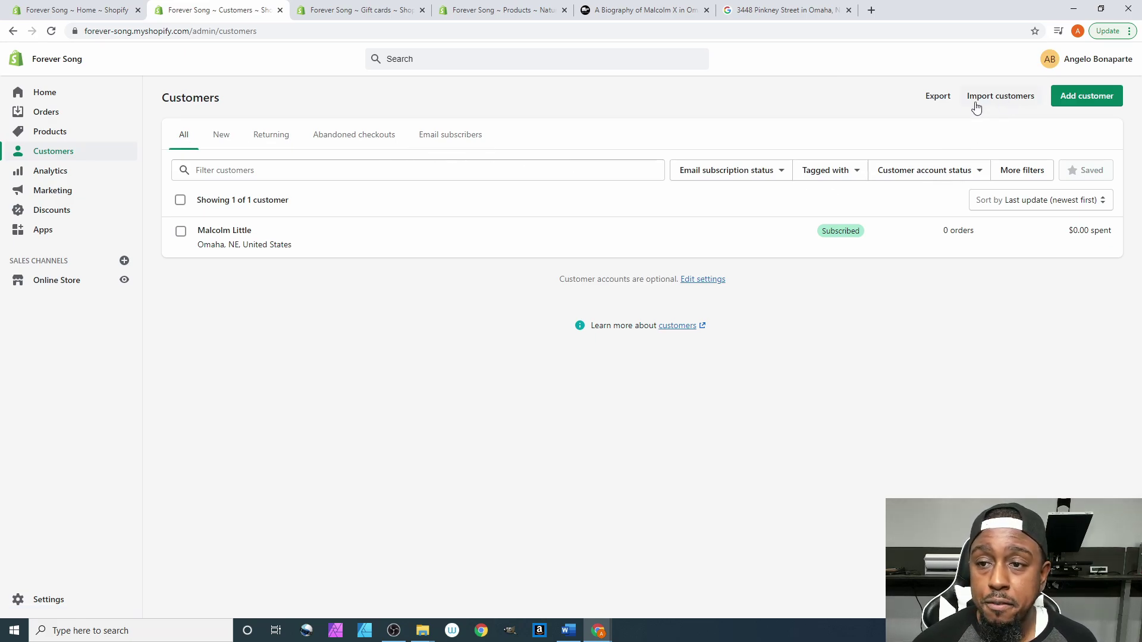
- Examine the customer export options with all customers chosen as CSV for spreadsheet programs, and close them without exporting
left_click(937, 97)
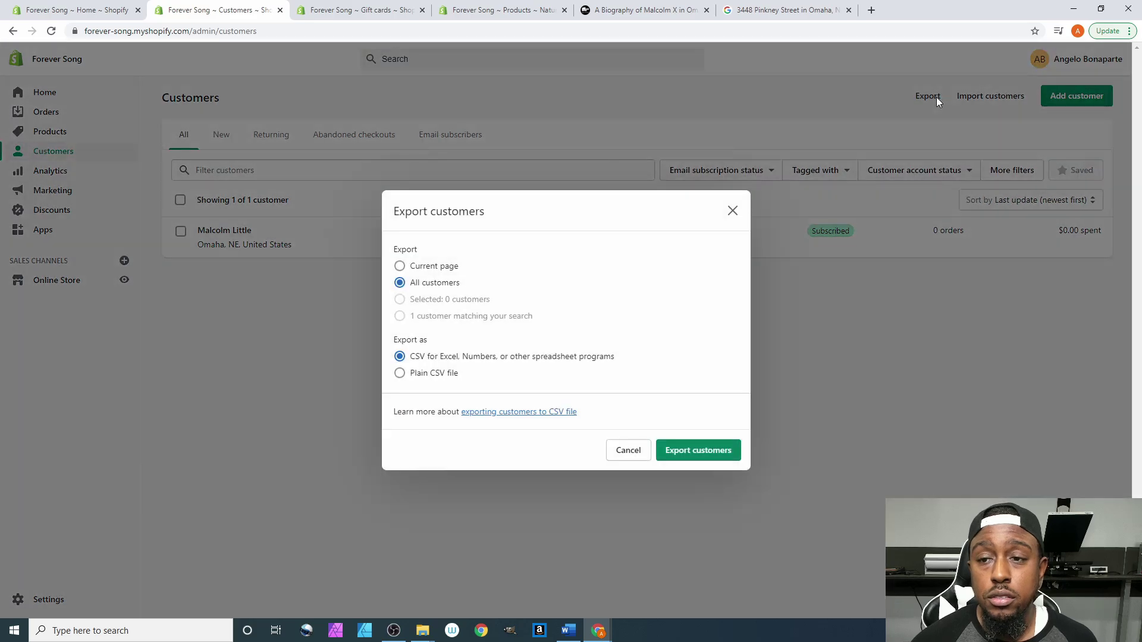
left_click(732, 210)
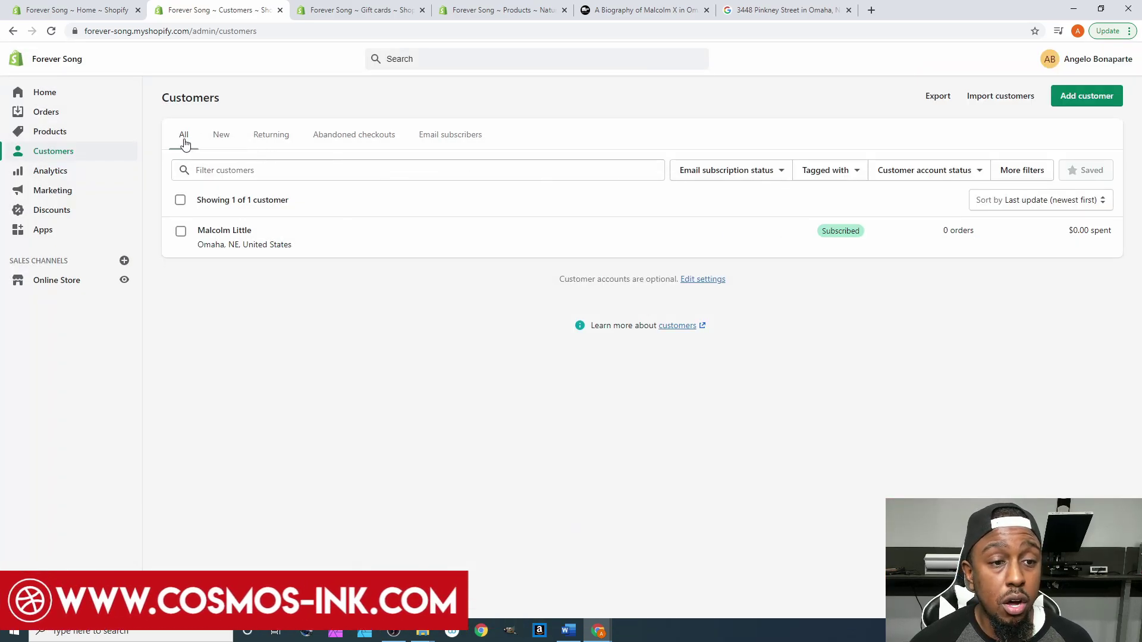
left_click(937, 97)
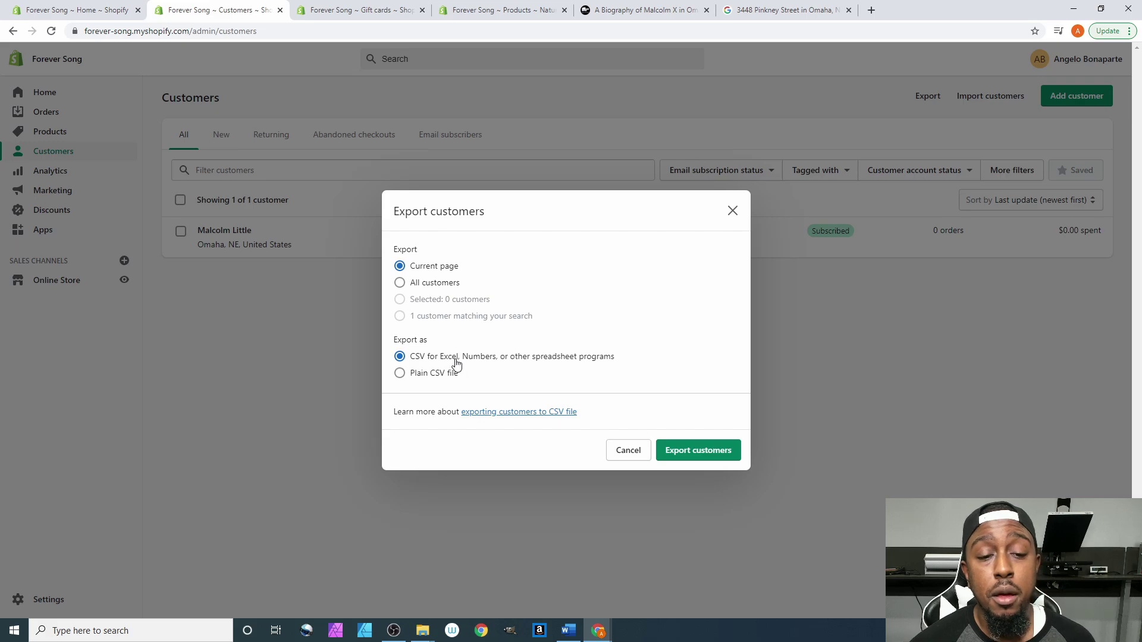
left_click(416, 285)
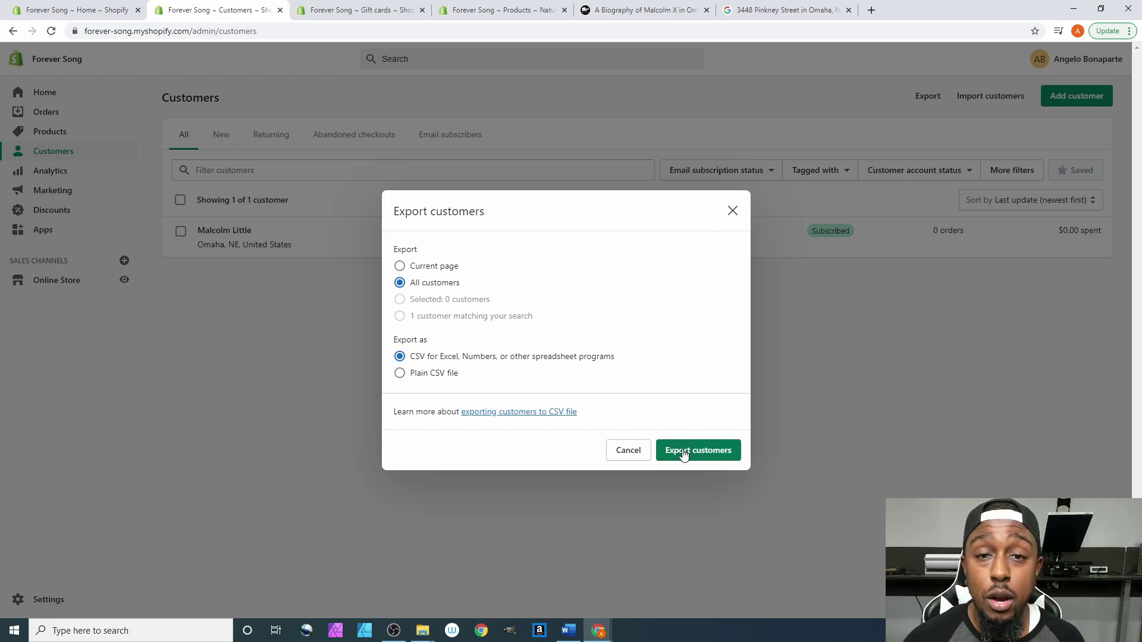
left_click(733, 212)
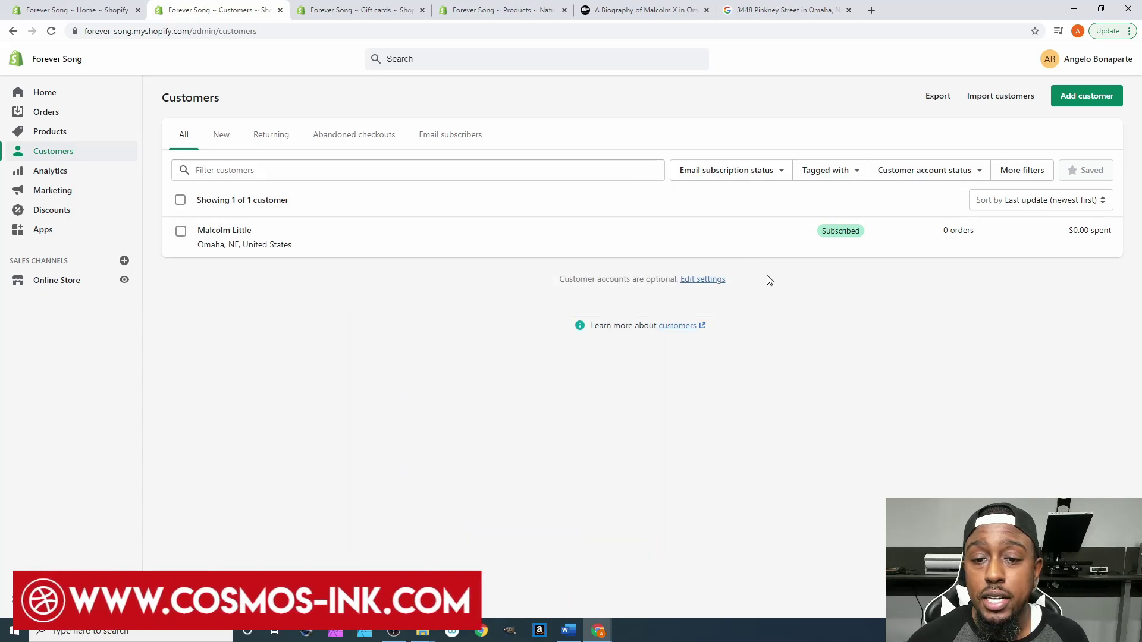
- Select all listed customers to view the available bulk actions, and return to the store's home page
left_click(180, 201)
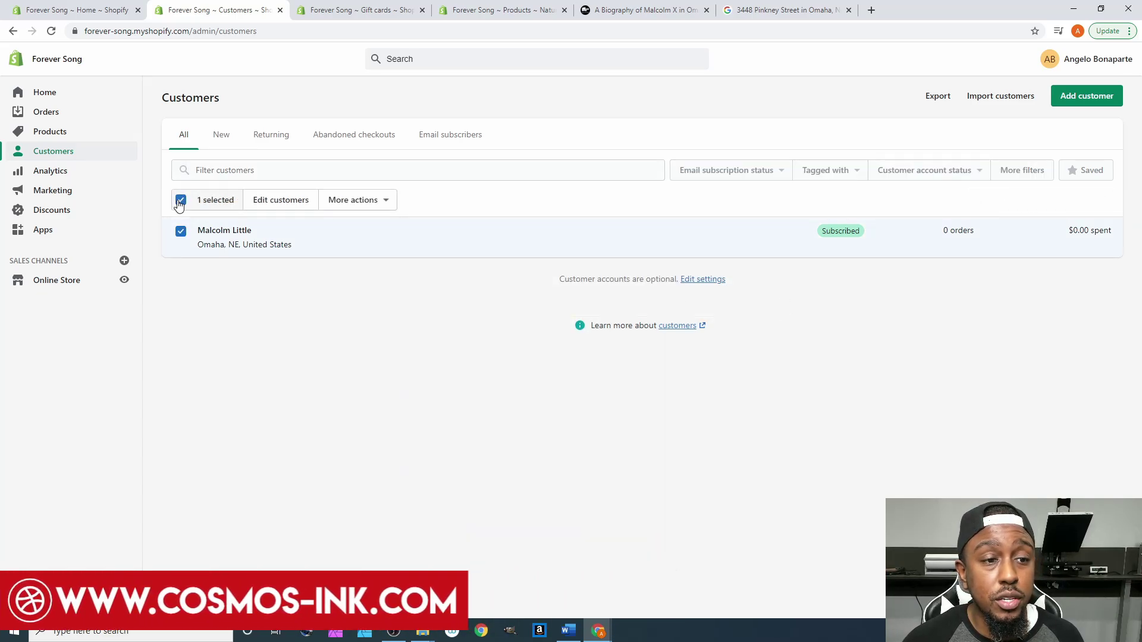
left_click(379, 201)
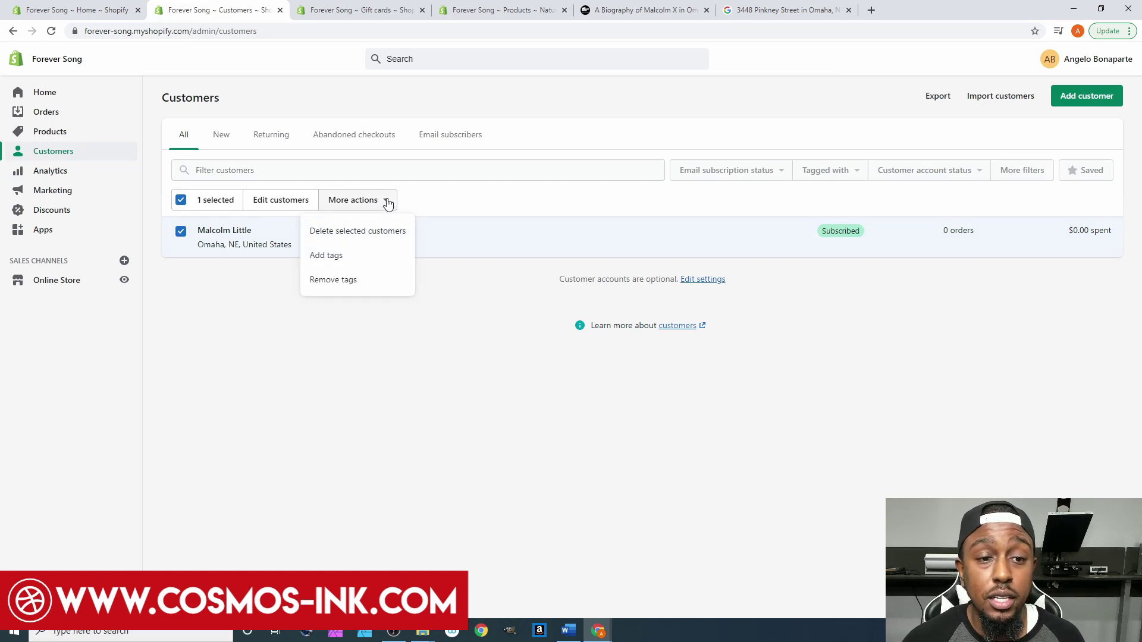
left_click(385, 201)
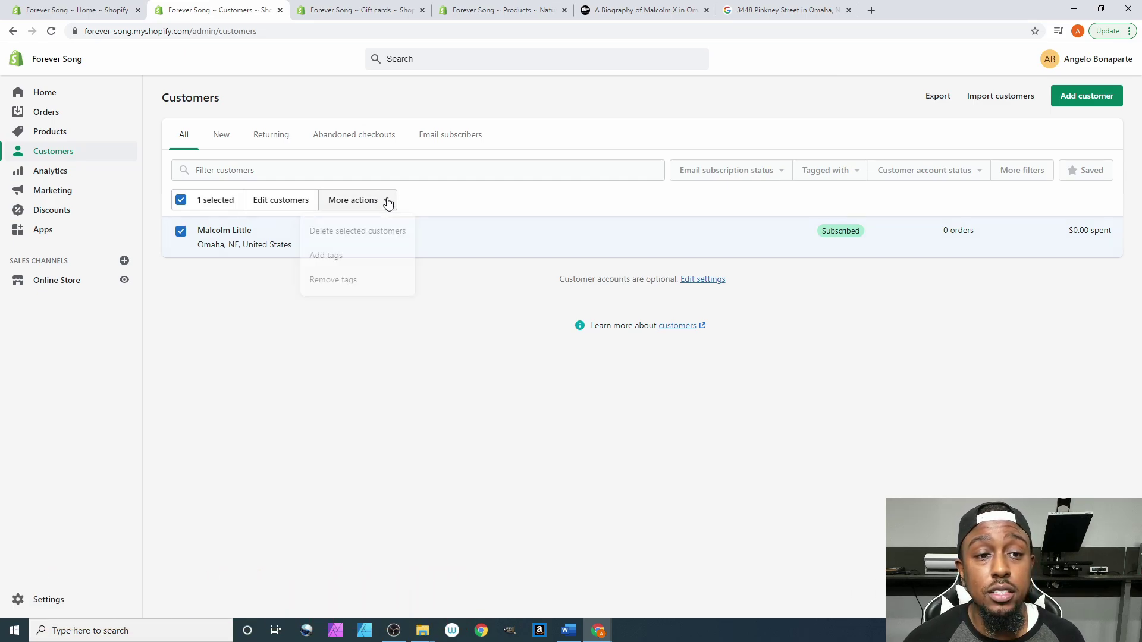
left_click(71, 98)
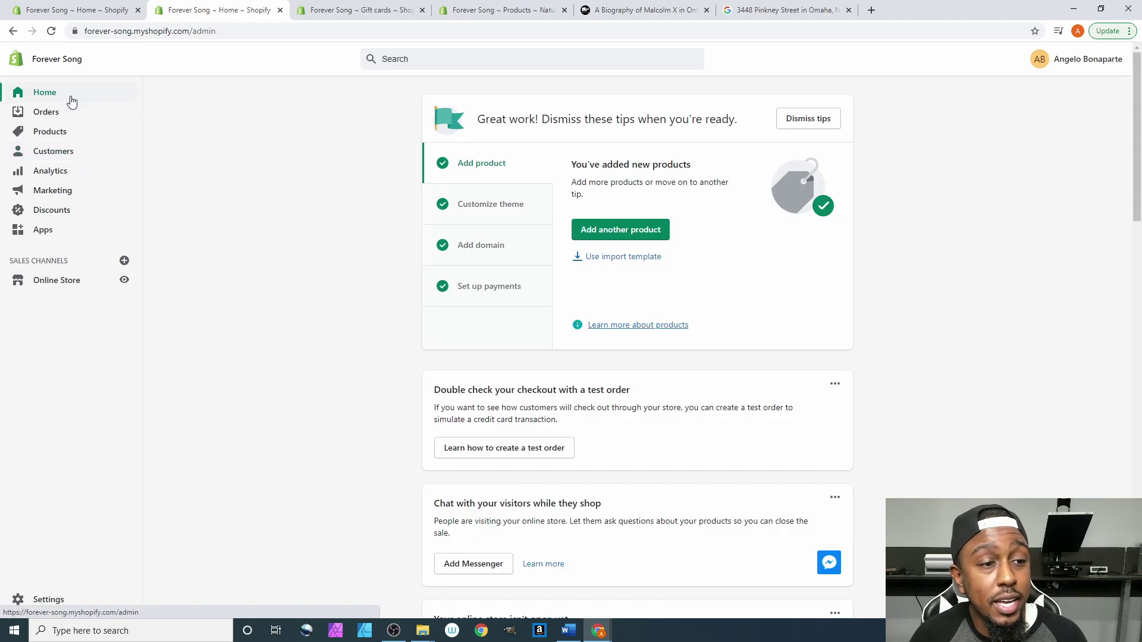